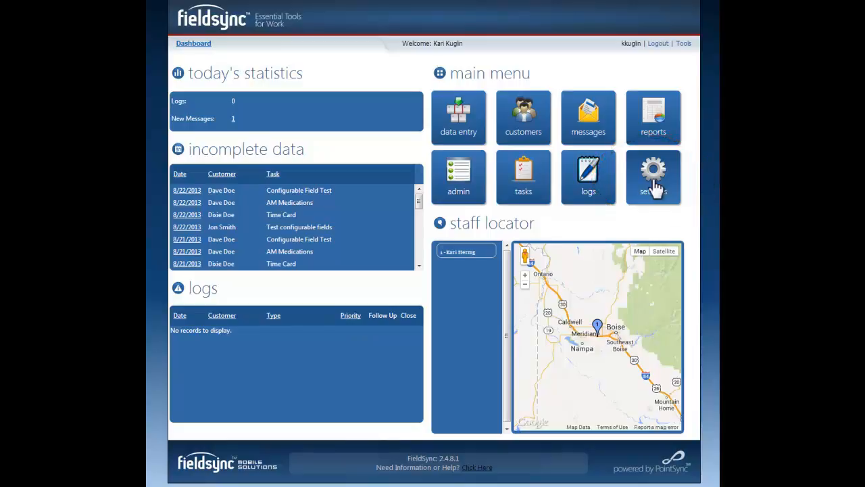
# Step: Open the label management settings and apply the FieldSync Health application banner for all users
pyautogui.click(654, 183)
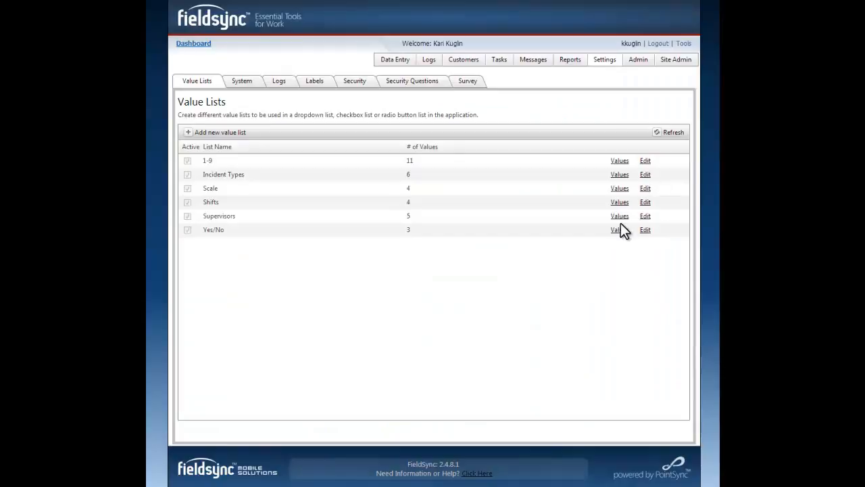
pyautogui.click(315, 81)
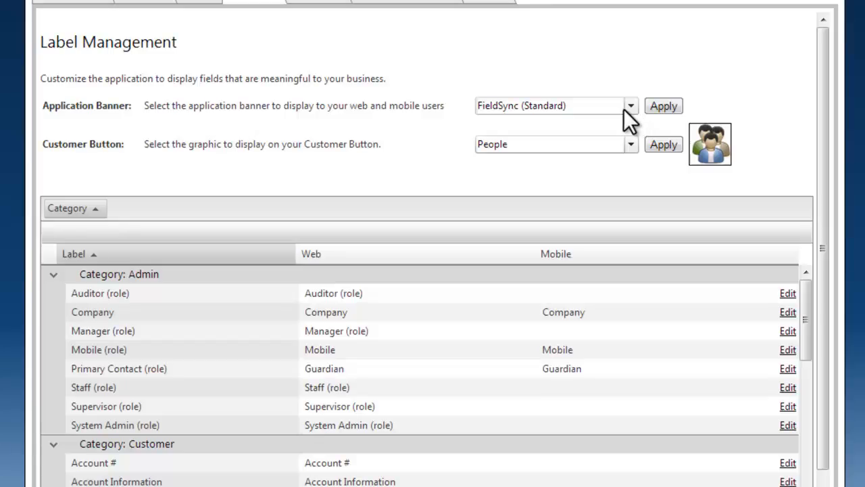
pyautogui.click(624, 106)
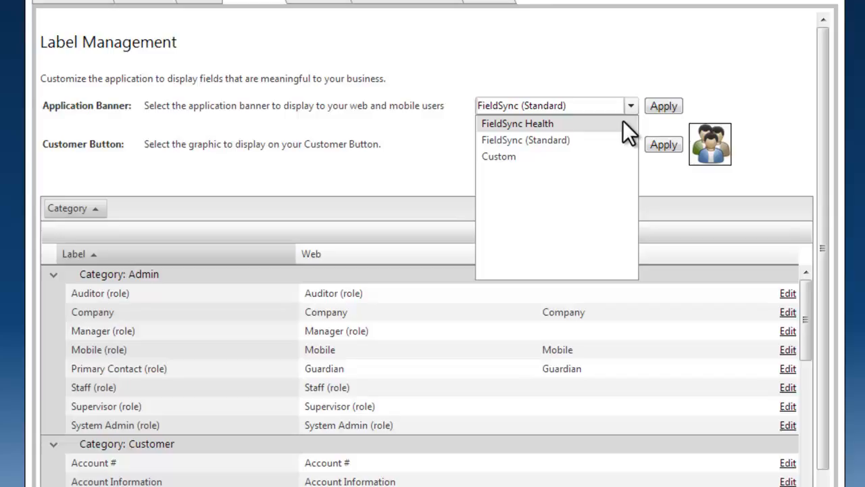
pyautogui.click(623, 121)
pyautogui.click(663, 107)
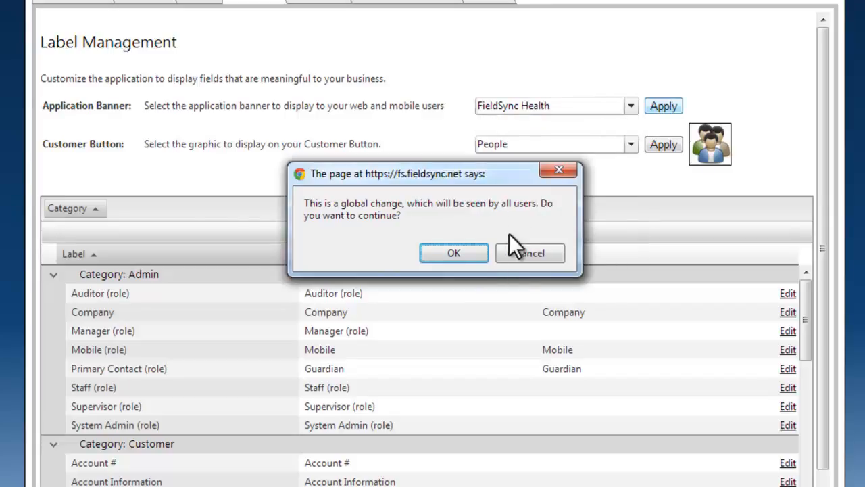
pyautogui.click(484, 257)
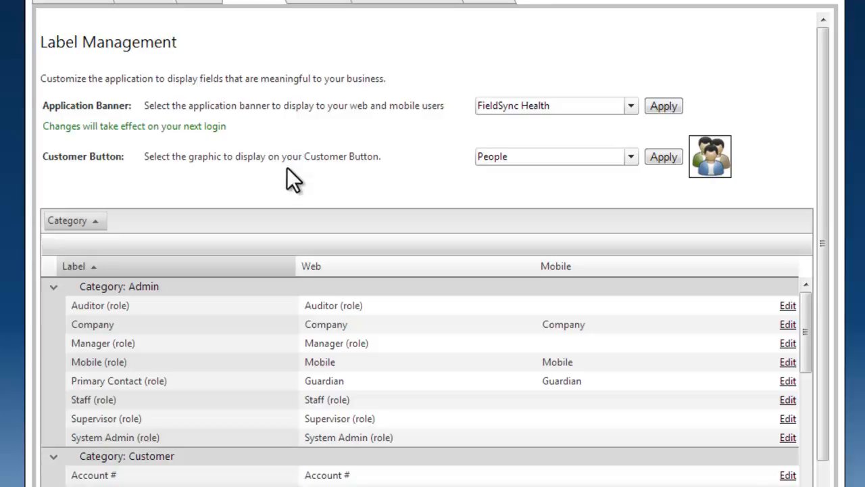
# Step: Change the Customer Button graphic to Building and apply it to the web and mobile templates
pyautogui.click(630, 157)
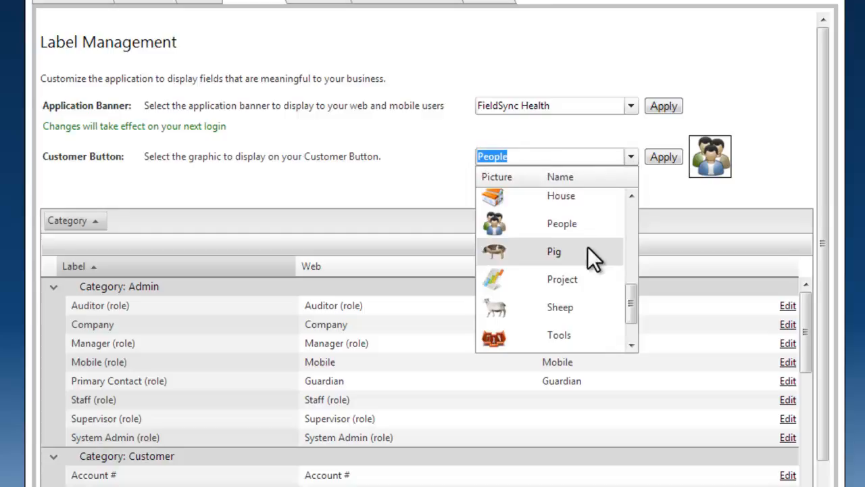
pyautogui.scroll(1, 587, 257)
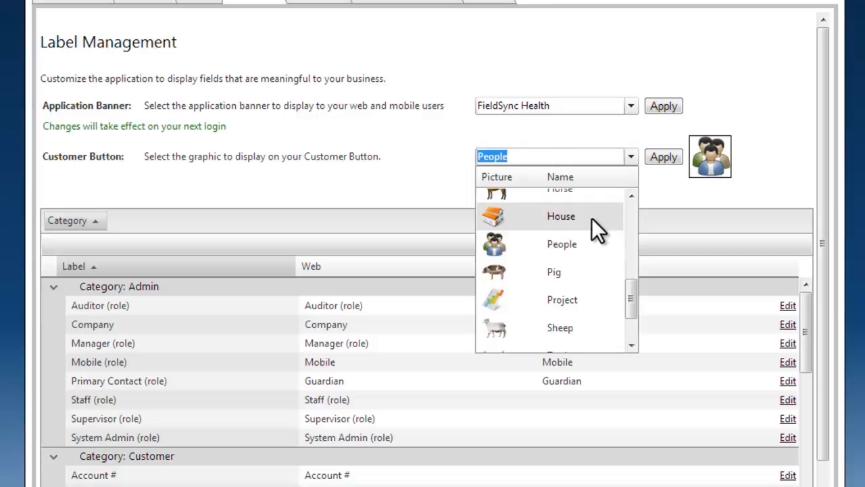
pyautogui.scroll(3, 598, 240)
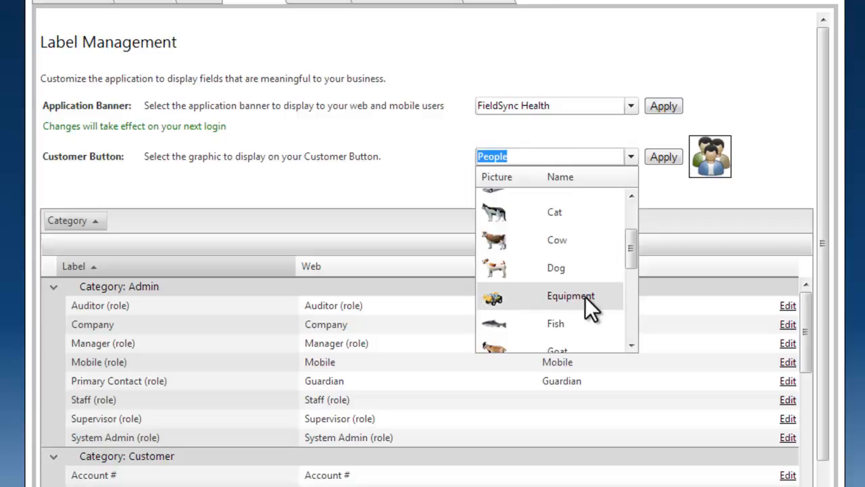
pyautogui.scroll(-3, 586, 296)
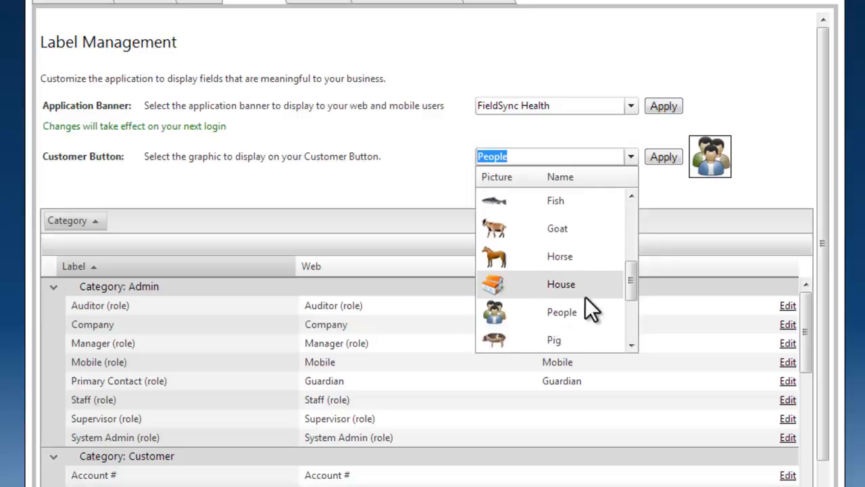
pyautogui.scroll(-5, 585, 297)
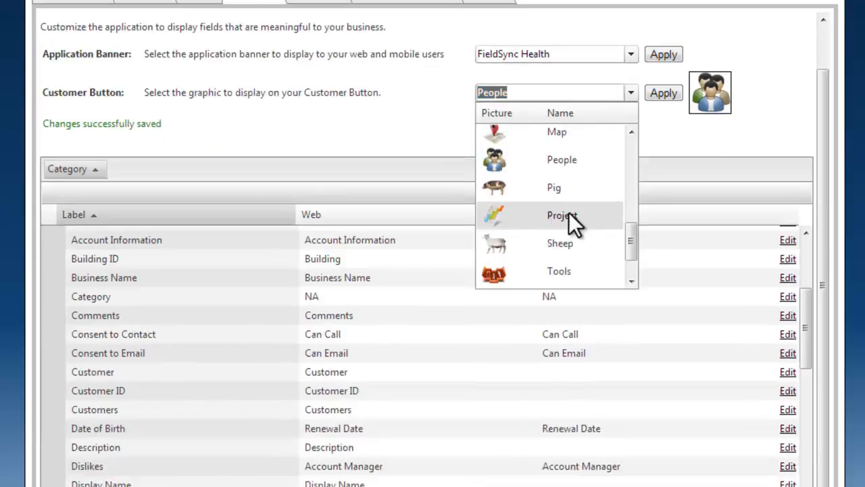
pyautogui.moveTo(633, 245); pyautogui.dragTo(626, 154)
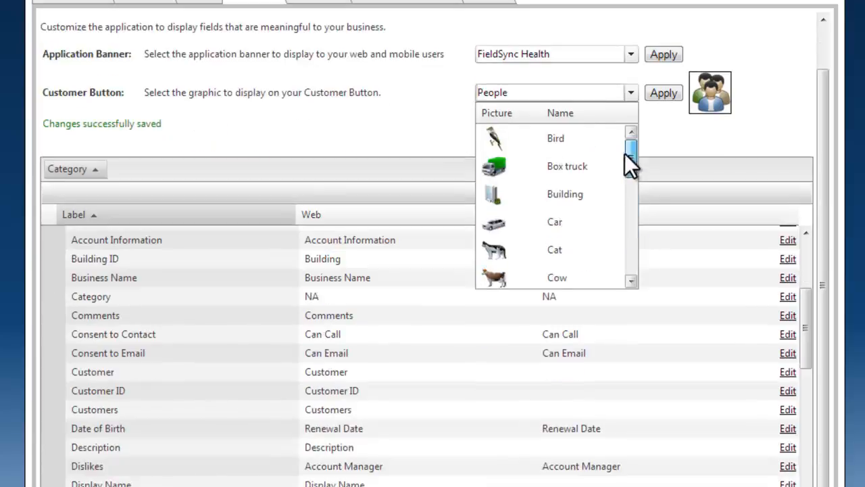
pyautogui.click(565, 192)
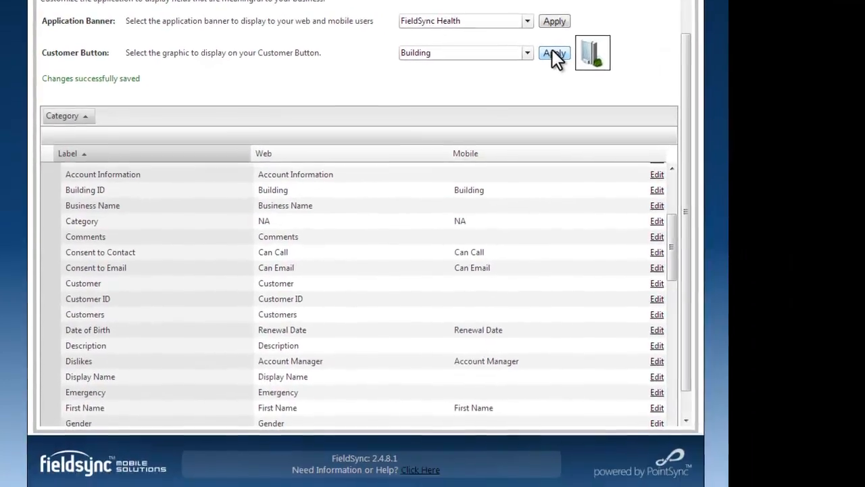
pyautogui.click(661, 93)
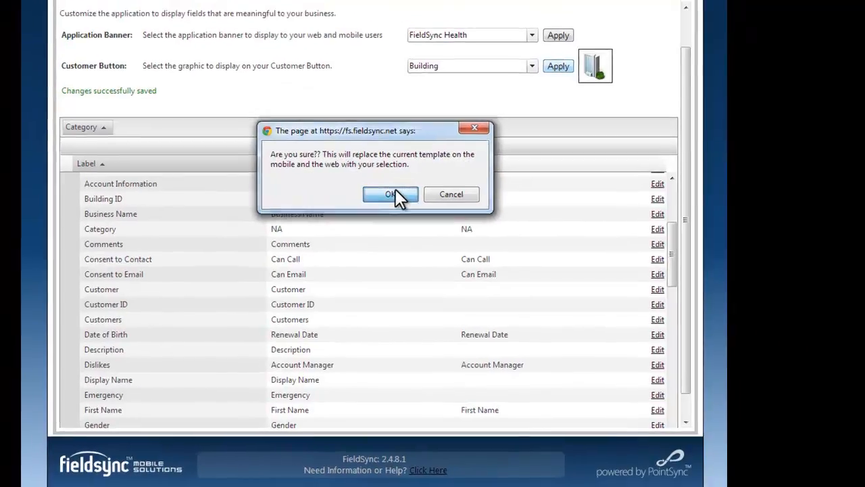
pyautogui.click(380, 183)
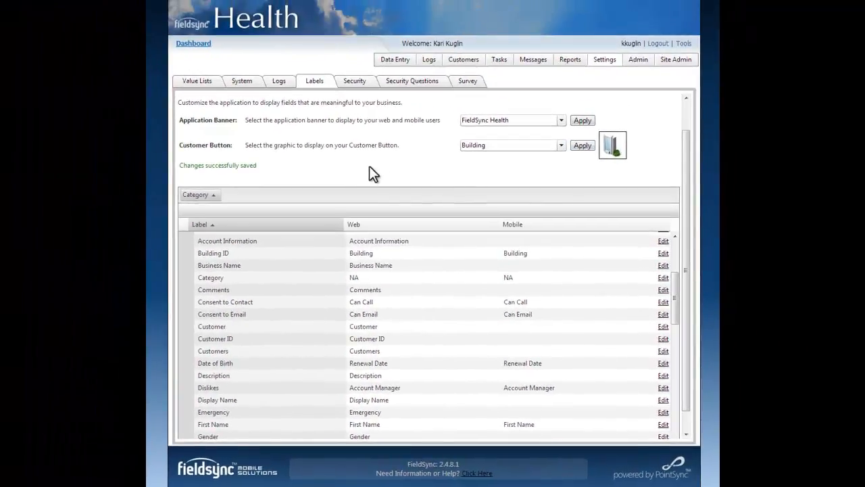
# Step: Check the banner and customer button graphic on the dashboard, and return to the label management settings
pyautogui.click(202, 44)
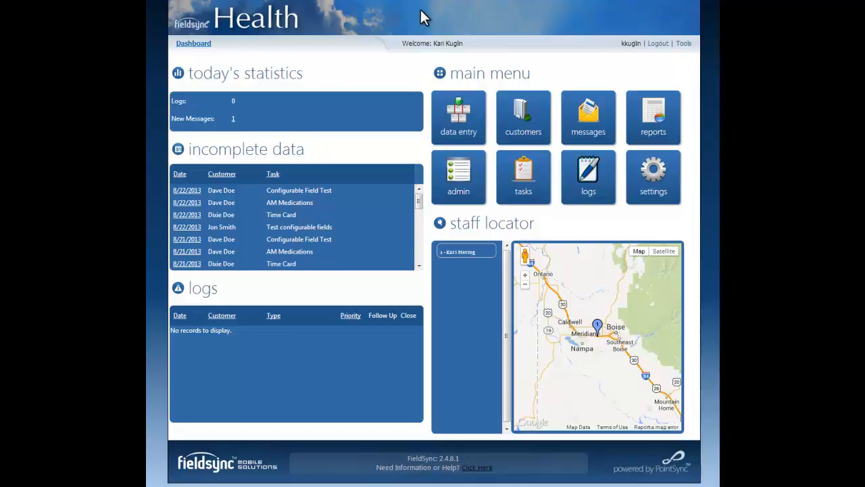
pyautogui.click(644, 179)
pyautogui.click(317, 84)
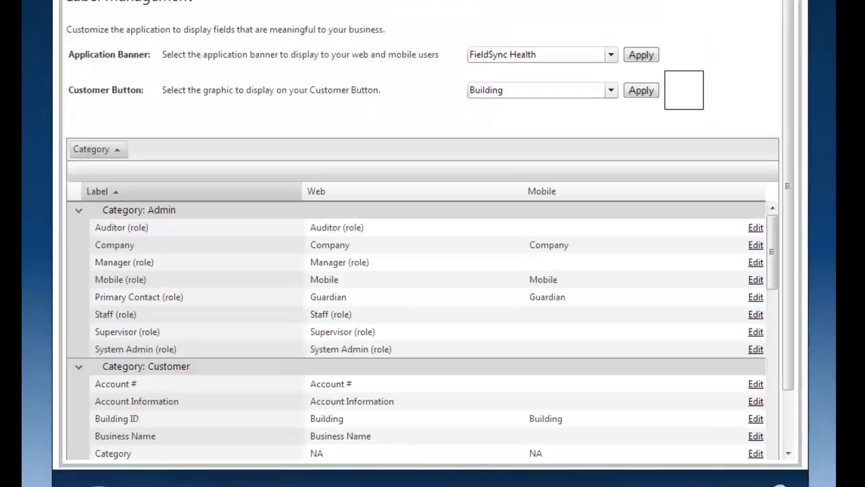
# Step: Rename the Last Name label in the Customer category to "Company Name" for both web and mobile, and save it
pyautogui.scroll(-1, 258, 52)
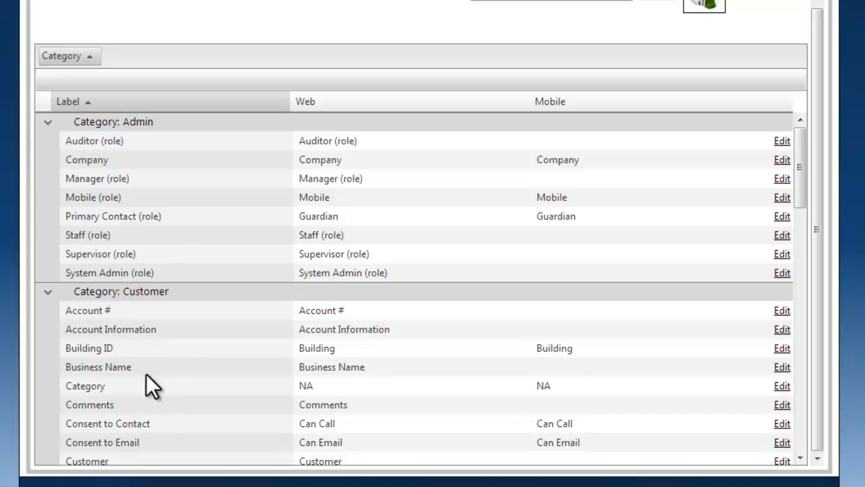
pyautogui.scroll(-3, 145, 370)
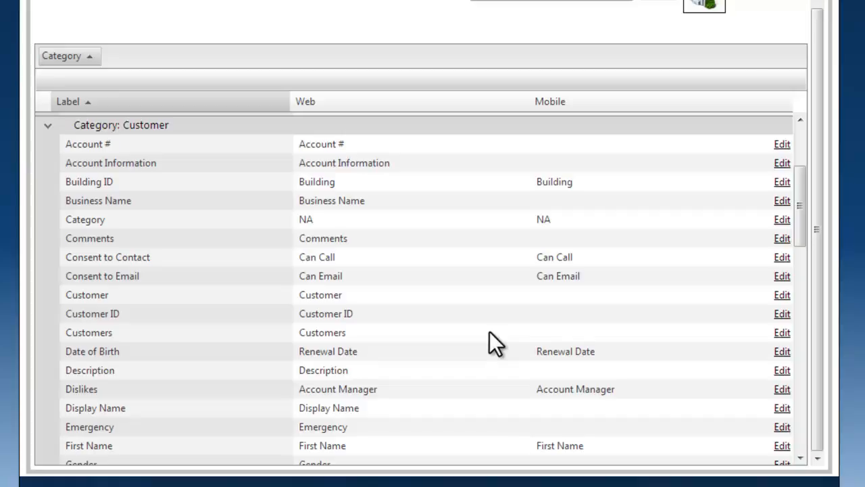
pyautogui.scroll(-1, 489, 331)
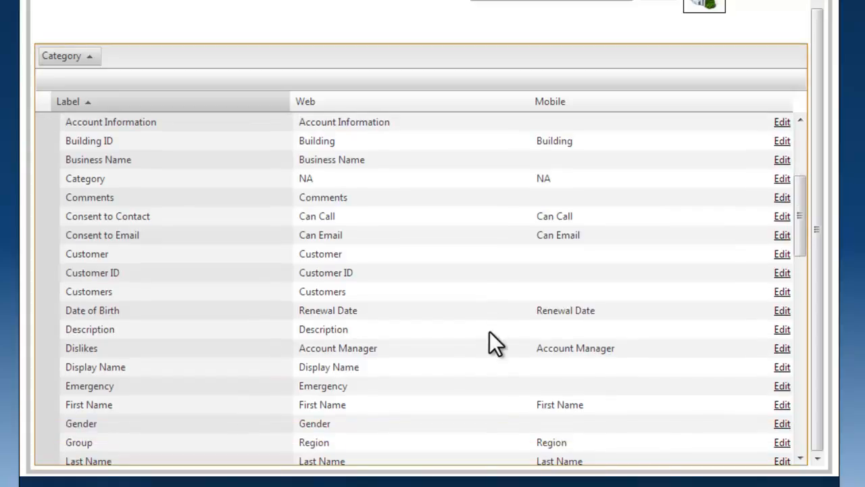
pyautogui.scroll(-3, 490, 331)
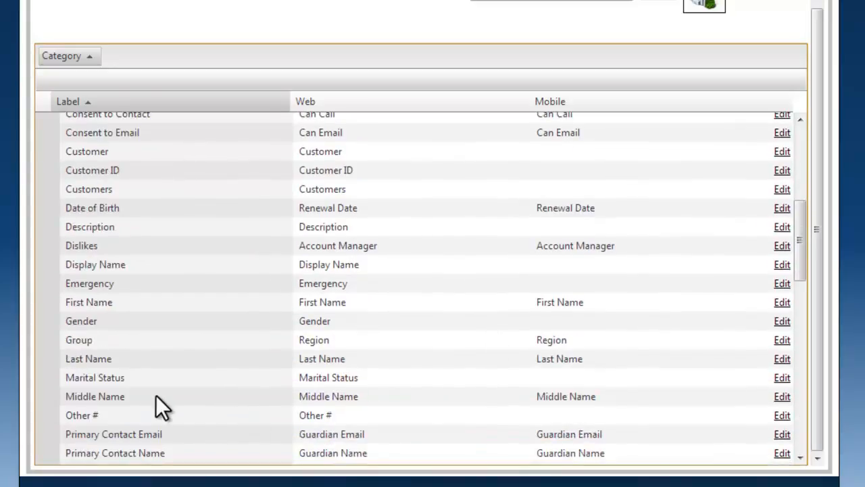
pyautogui.click(783, 359)
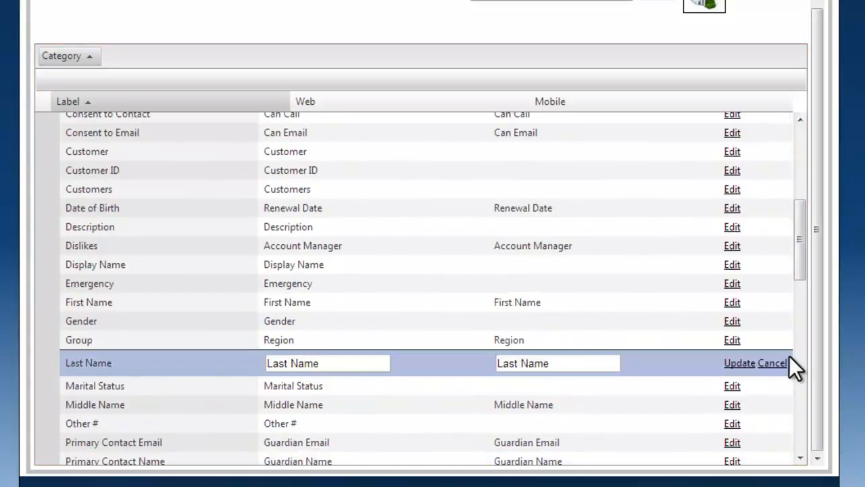
pyautogui.moveTo(365, 364); pyautogui.dragTo(186, 368)
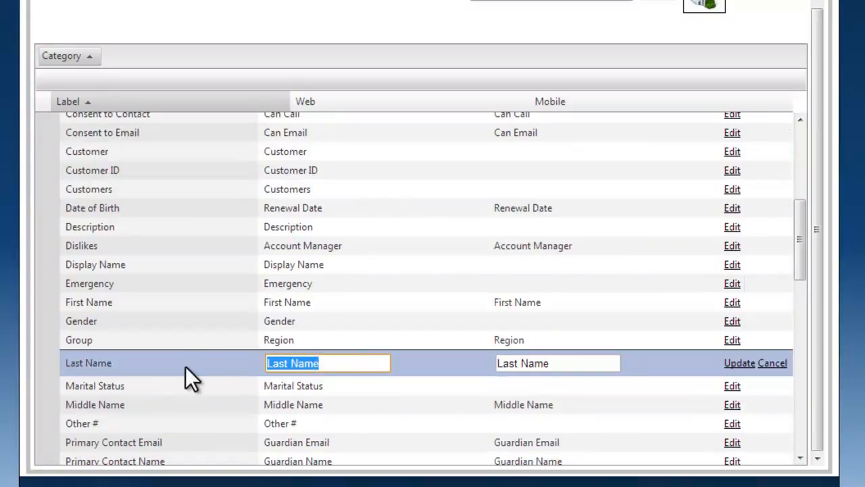
pyautogui.write('Comp')
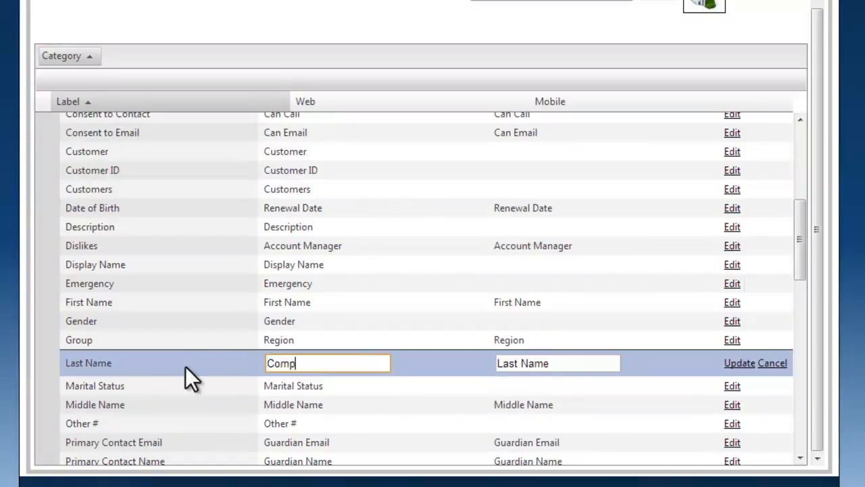
pyautogui.write('any Name')
pyautogui.press('Tab')
pyautogui.write('Company Name')
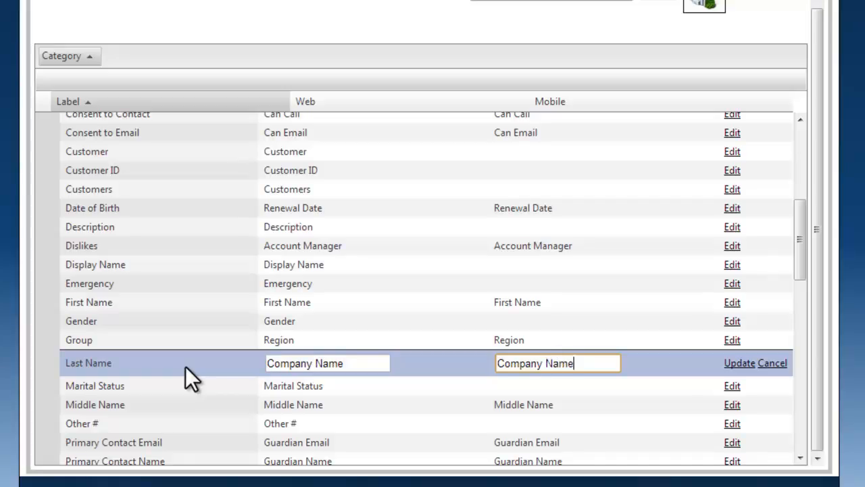
pyautogui.click(740, 363)
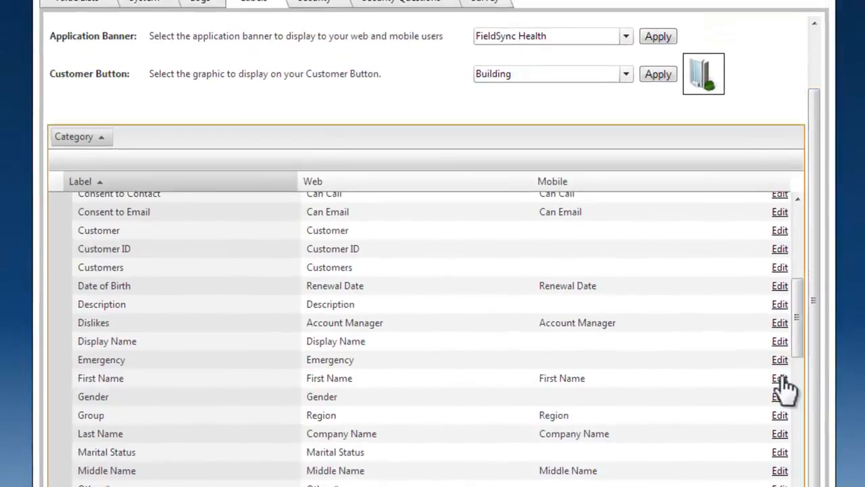
# Step: Rename the First Name label in the Customer category to "CEO" for both web and mobile, and save it
pyautogui.click(781, 379)
pyautogui.moveTo(345, 391); pyautogui.dragTo(192, 390)
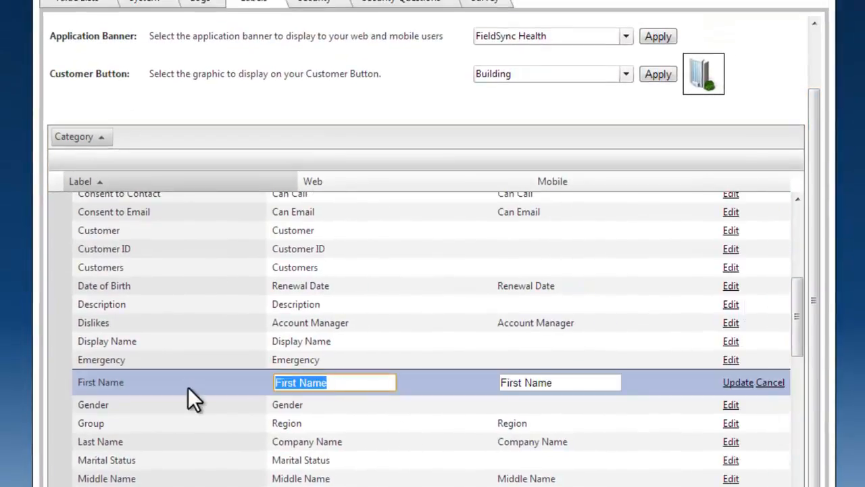
pyautogui.write('CEO')
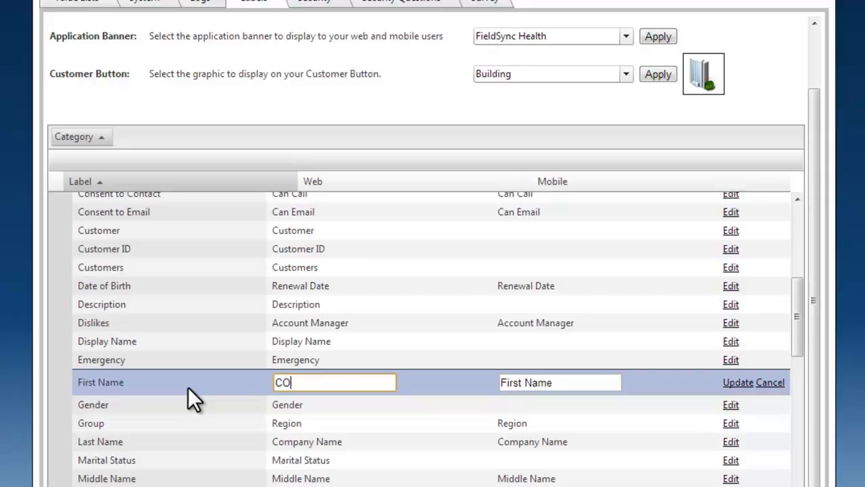
pyautogui.press('Tab')
pyautogui.write('CEO')
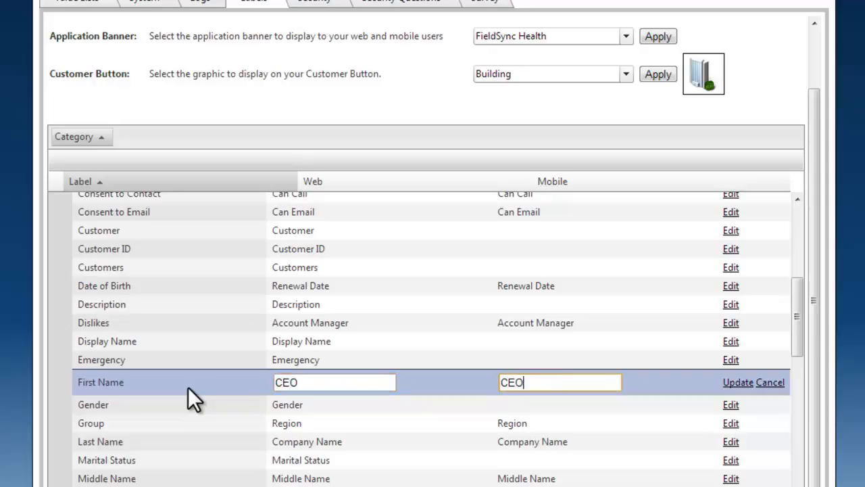
pyautogui.click(737, 382)
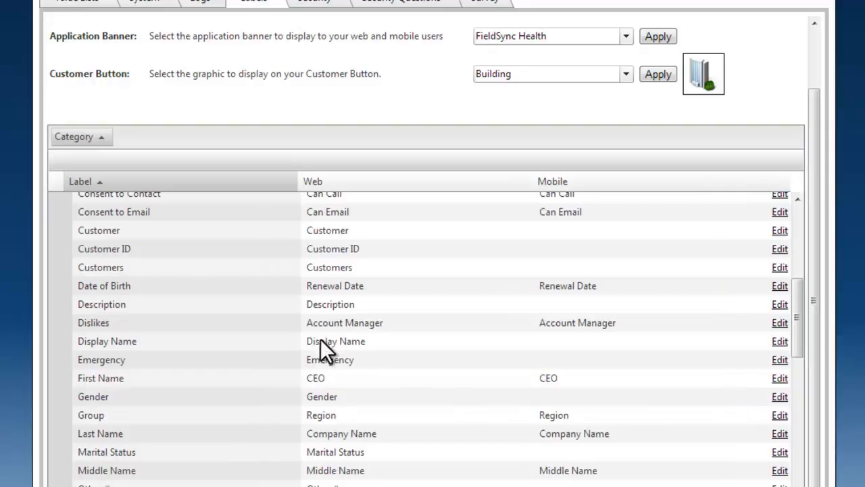
# Step: Set the Display Name label in the Customer category to "Customer Code" for both web and mobile, and save it
pyautogui.click(779, 342)
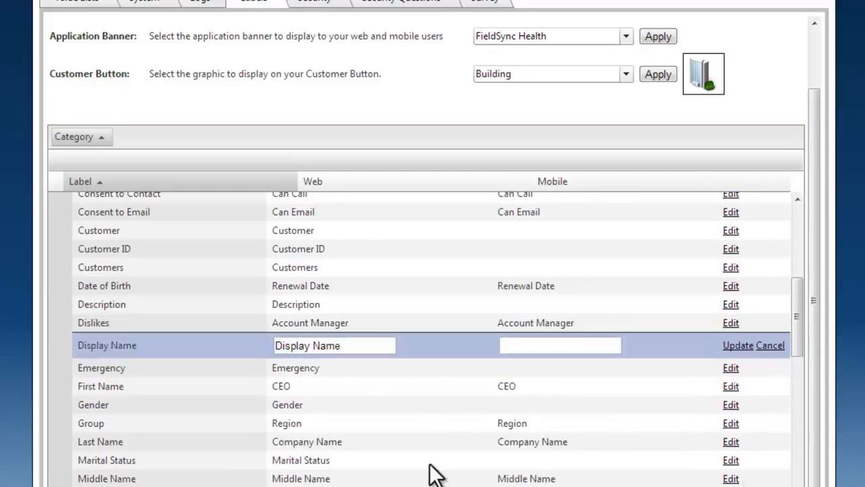
pyautogui.moveTo(365, 345); pyautogui.dragTo(259, 344)
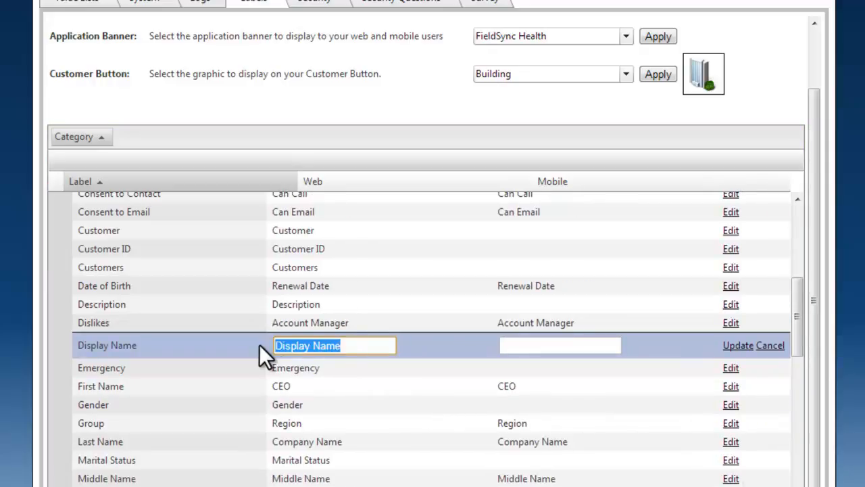
pyautogui.write('cUSTO')
pyautogui.press('BackSpace')
pyautogui.press('BackSpace')
pyautogui.press('BackSpace')
pyautogui.press('BackSpace')
pyautogui.press('BackSpace')
pyautogui.write('Customer Do')
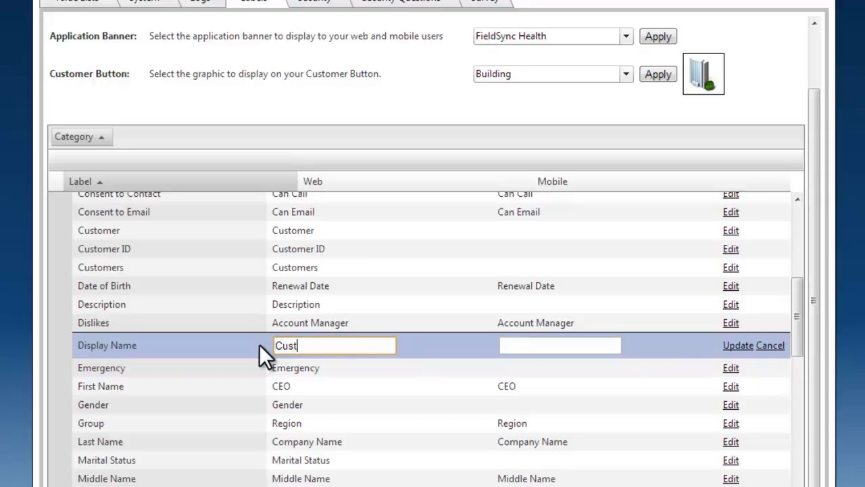
pyautogui.press('BackSpace')
pyautogui.press('BackSpace')
pyautogui.write('Code')
pyautogui.press('Tab')
pyautogui.write('Customer Code')
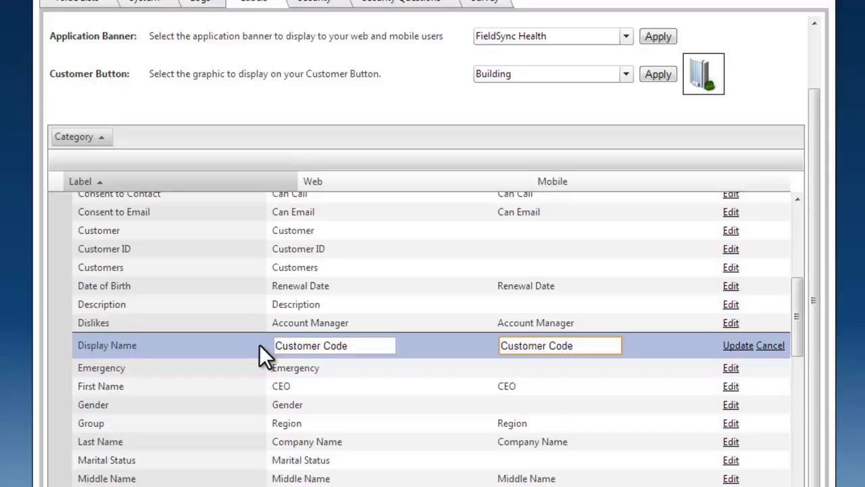
pyautogui.click(730, 346)
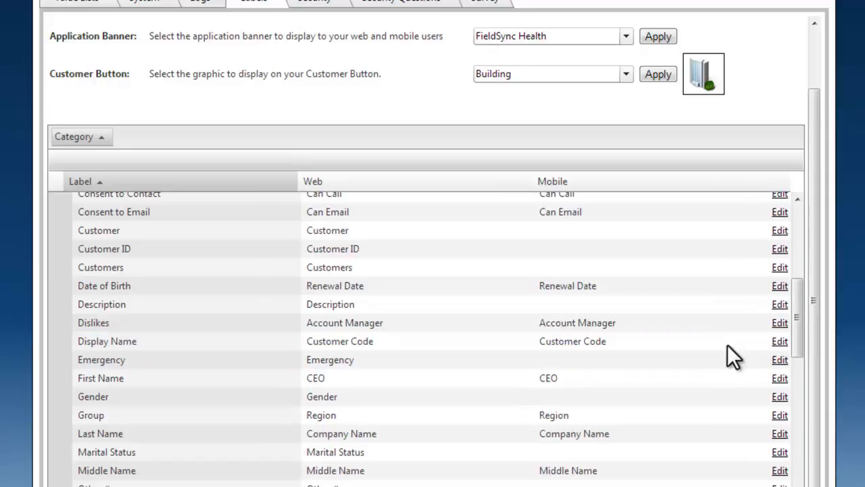
# Step: Collapse the Customer category in the label list
pyautogui.scroll(3, 248, 269)
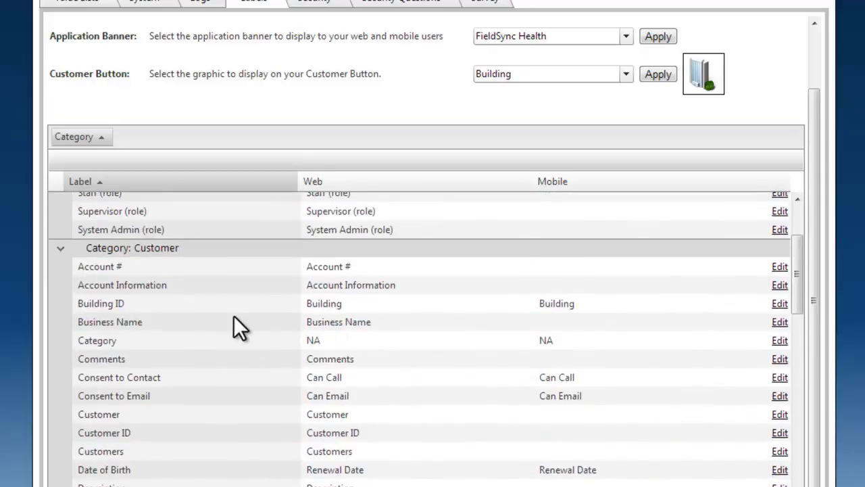
pyautogui.click(64, 249)
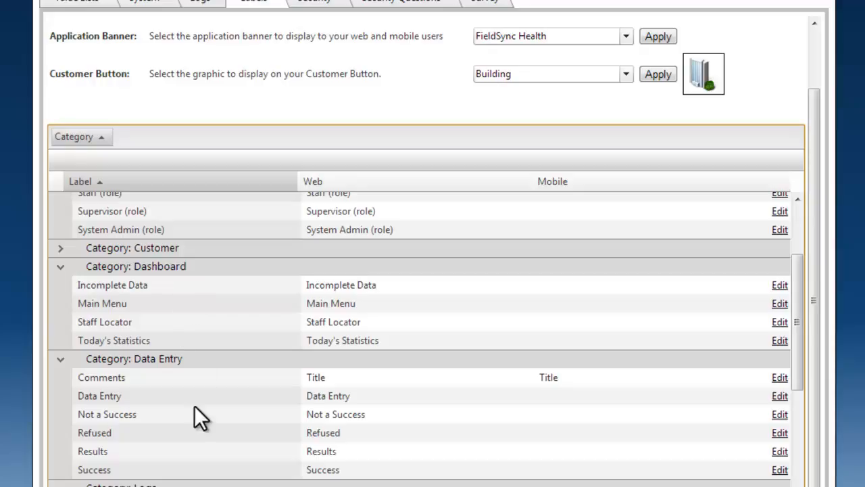
# Step: Look through the other label categories and expand the Customer category in the label list
pyautogui.scroll(-3, 193, 411)
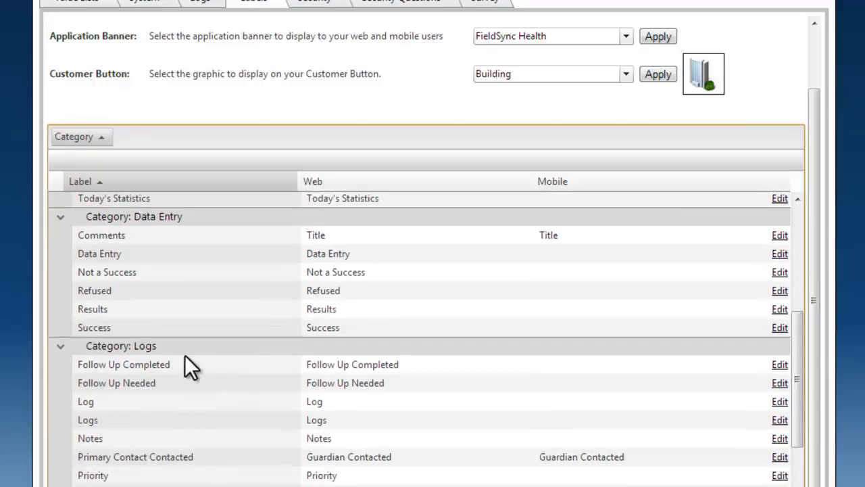
pyautogui.scroll(-3, 156, 379)
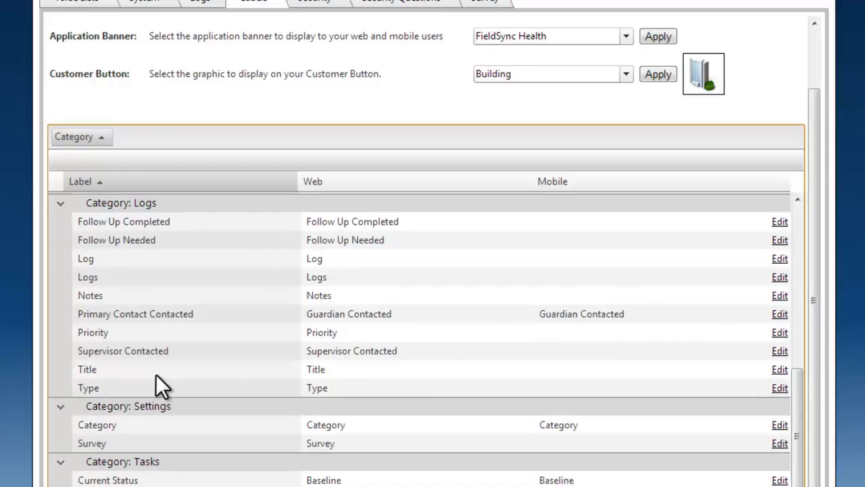
pyautogui.scroll(10, 420, 340)
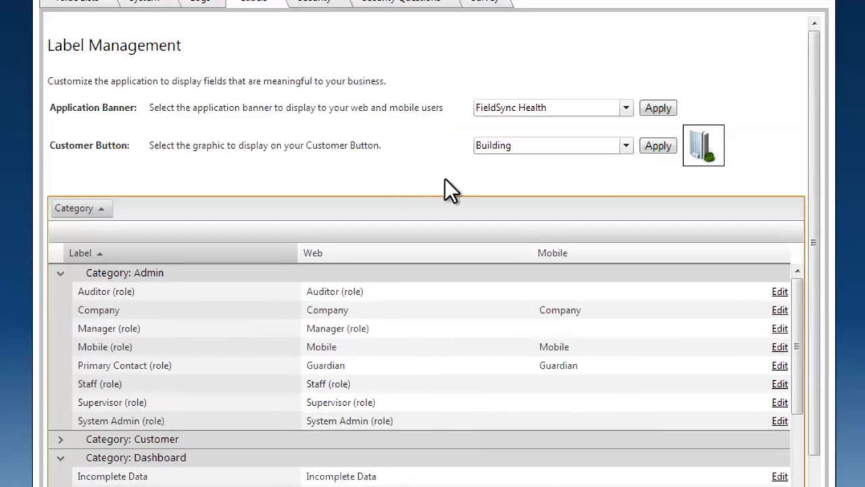
pyautogui.scroll(-1, 237, 433)
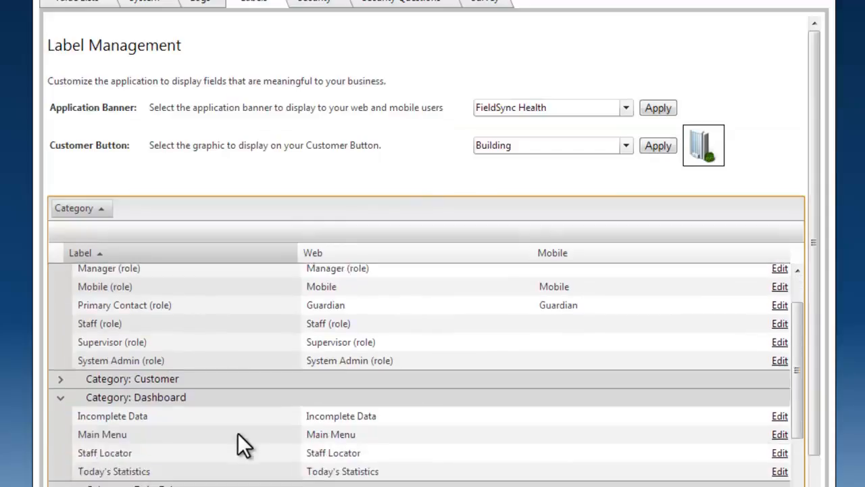
pyautogui.scroll(1, 135, 446)
pyautogui.click(60, 439)
pyautogui.scroll(-8, 154, 411)
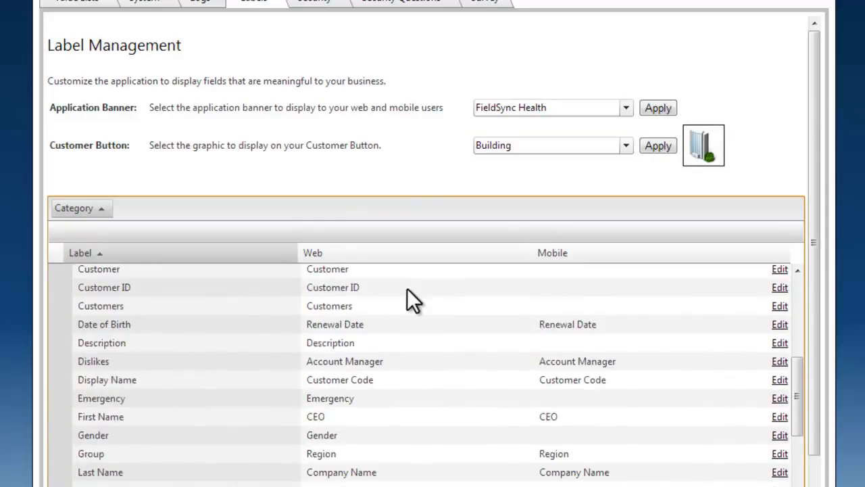
# Step: Rename the Customers label in the Customer category to "Clients" for both web and mobile, and save it
pyautogui.click(780, 306)
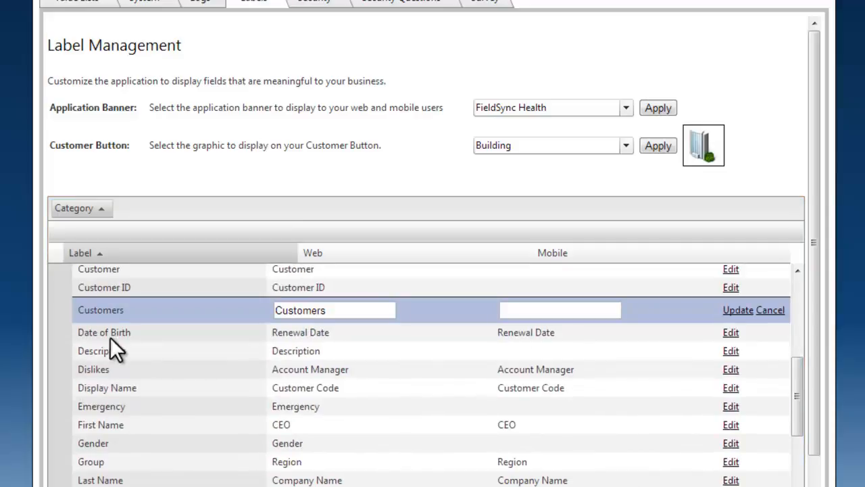
pyautogui.moveTo(367, 309); pyautogui.dragTo(100, 318)
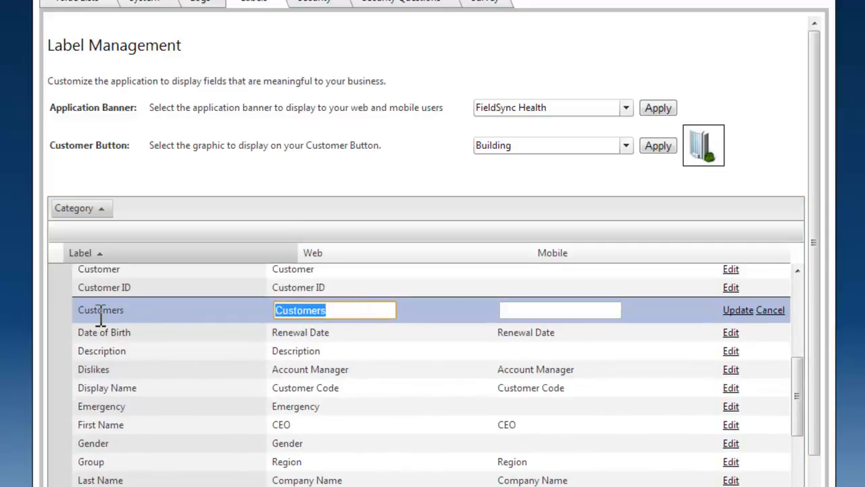
pyautogui.write('Comp')
pyautogui.press('BackSpace')
pyautogui.press('BackSpace')
pyautogui.press('BackSpace')
pyautogui.write('lients')
pyautogui.press('Tab')
pyautogui.write('Clients')
pyautogui.click(742, 311)
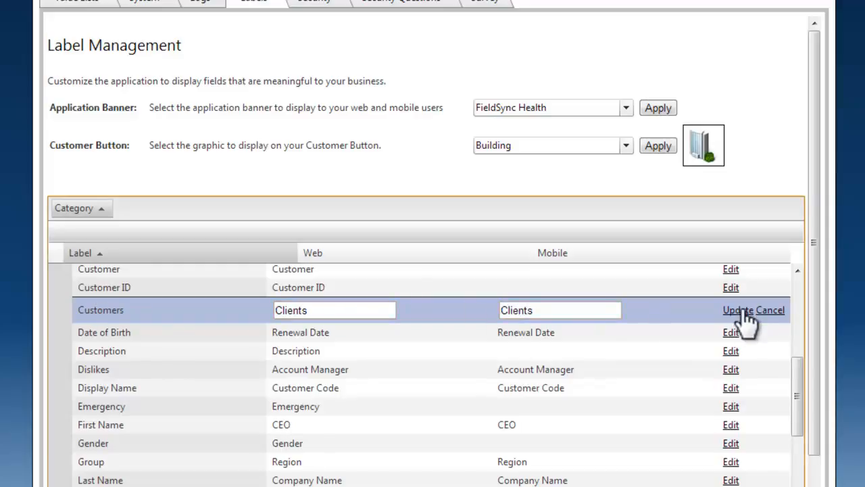
# Step: Rename the singular Customer label to "Client" for both web and mobile, and save it
pyautogui.scroll(1, 460, 305)
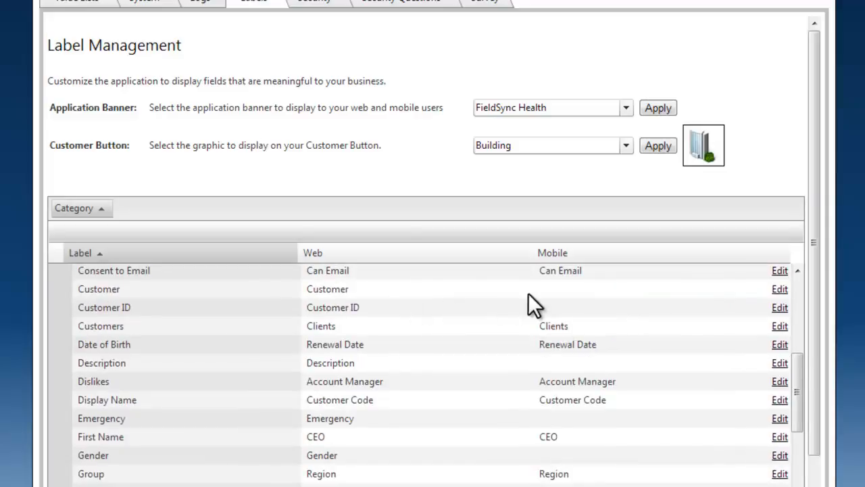
pyautogui.click(780, 289)
pyautogui.moveTo(347, 294); pyautogui.dragTo(241, 293)
pyautogui.write('Client')
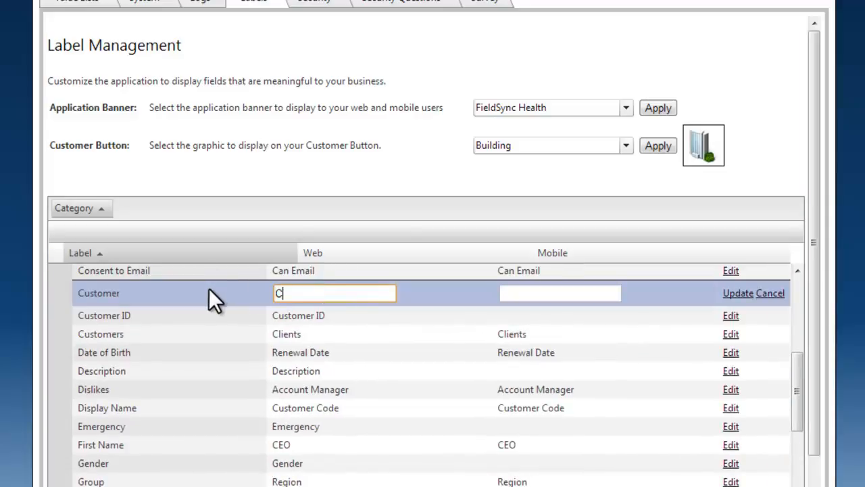
pyautogui.press('Tab')
pyautogui.write('Client')
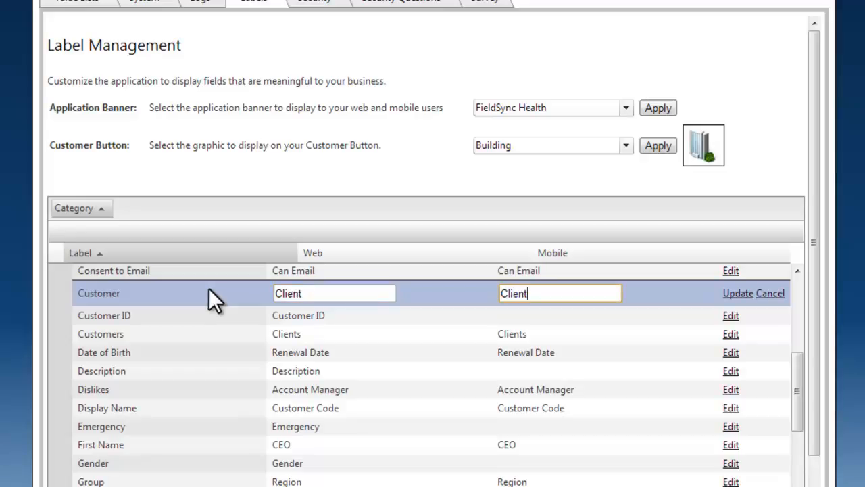
pyautogui.click(737, 294)
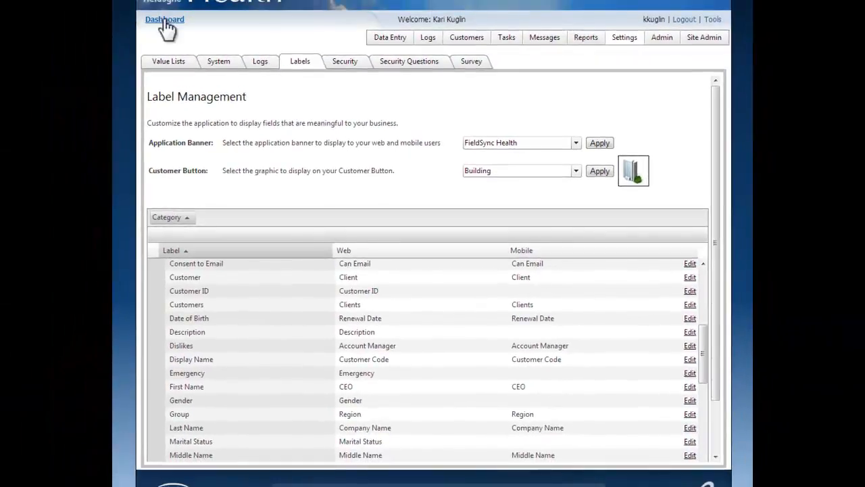
# Step: Return to the dashboard and open the clients area from the main menu to check the renamed labels
pyautogui.click(164, 20)
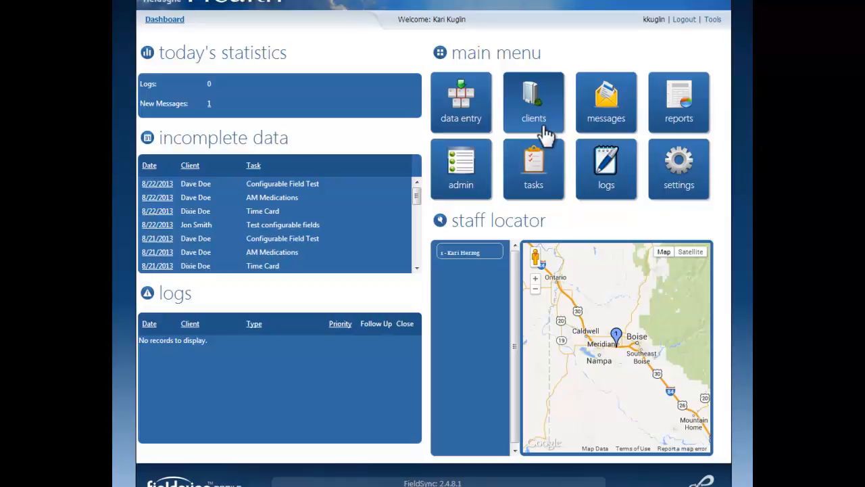
pyautogui.click(544, 121)
pyautogui.click(165, 74)
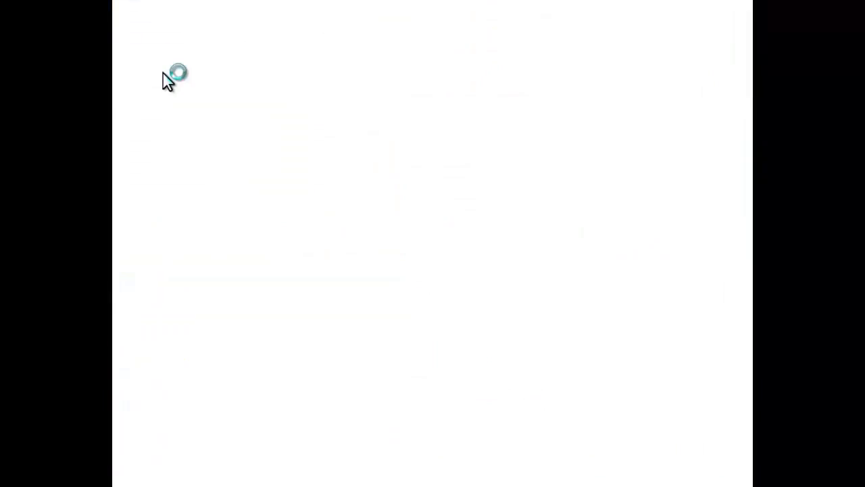